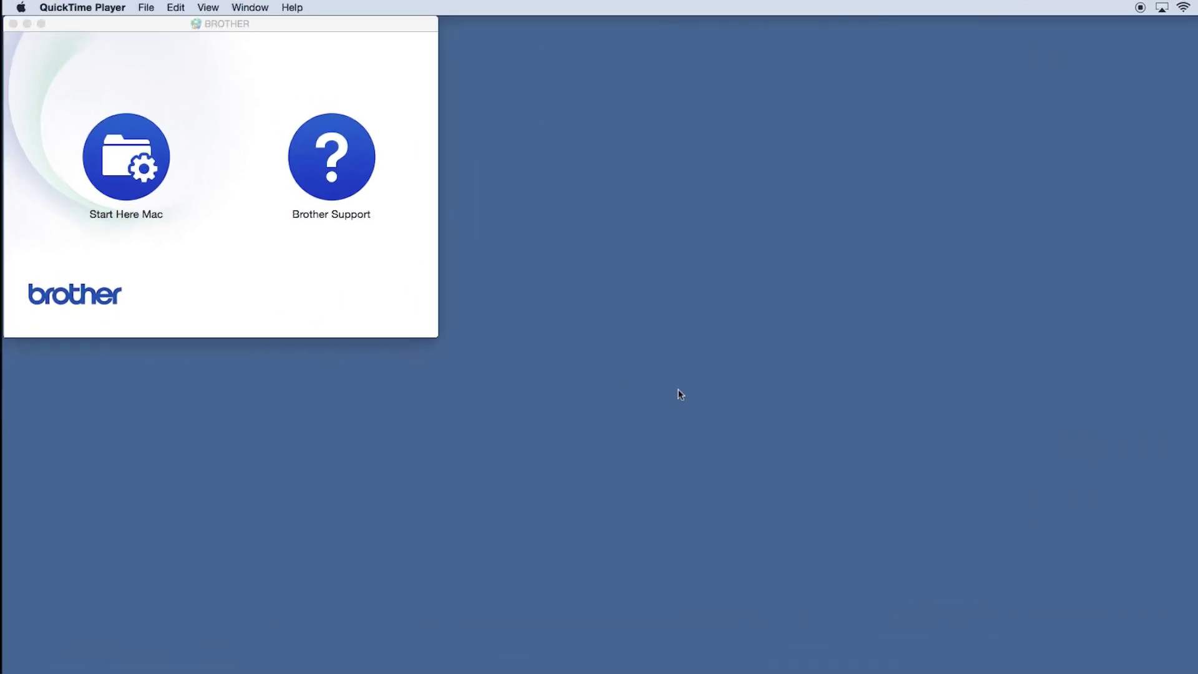
- Launch Start Here Mac, accept the usage information, and choose Wireless Network Connection
{"action": "left_click", "coordinate": [127, 158]}
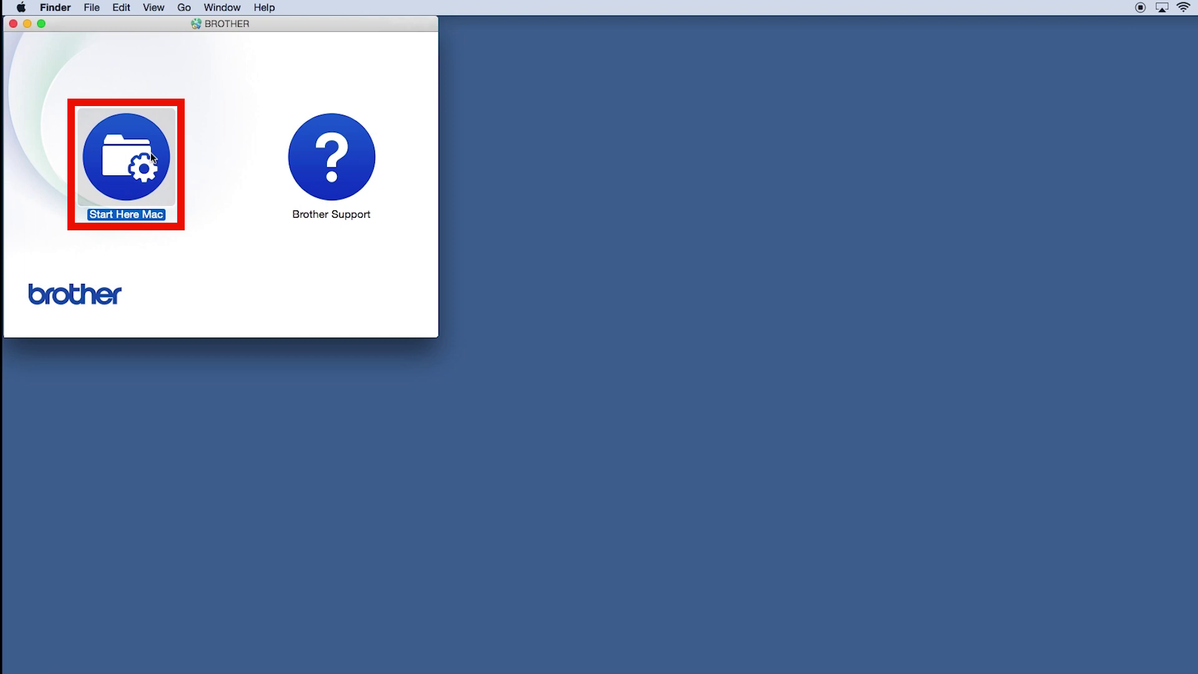
{"action": "double_click", "coordinate": [126, 158]}
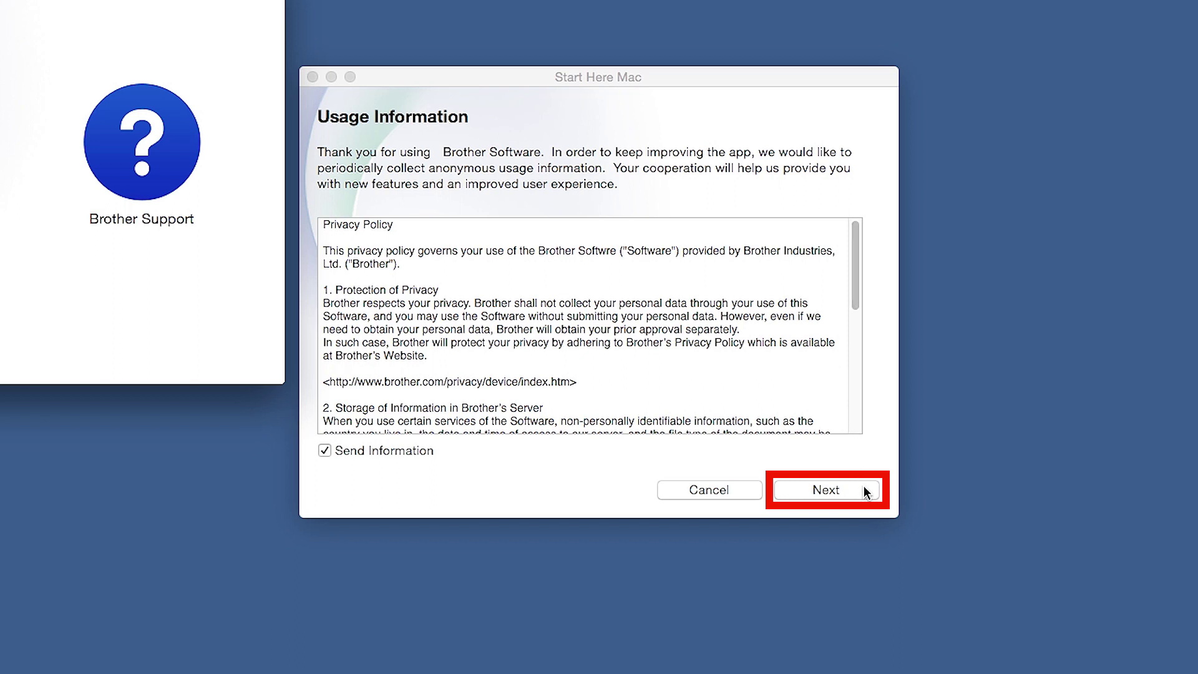
{"action": "left_click", "coordinate": [864, 489]}
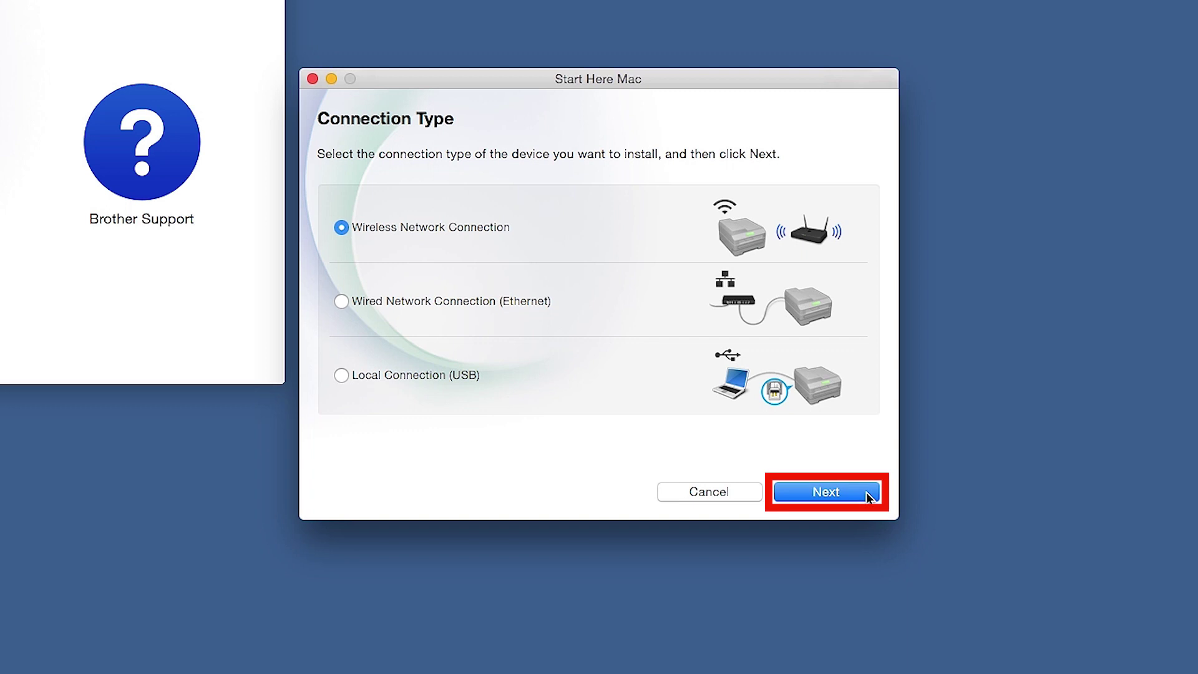
{"action": "left_click", "coordinate": [867, 496]}
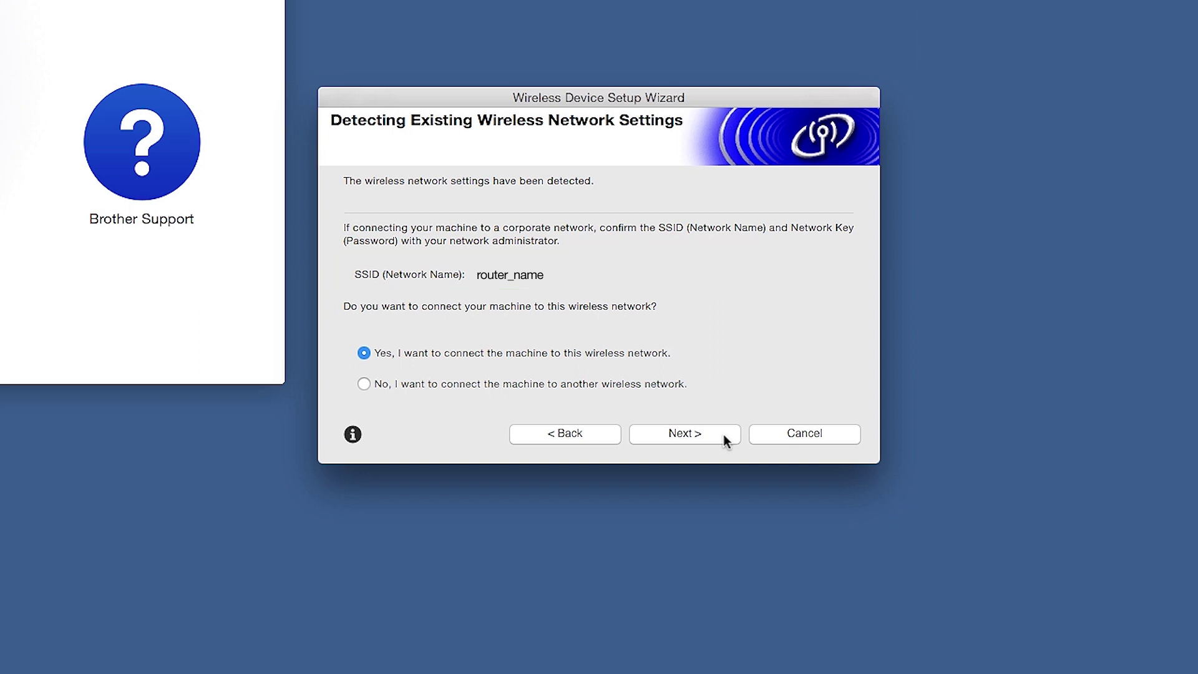
- Try connecting the machine to the router_name wireless network; the attempt fails
{"action": "left_click", "coordinate": [724, 434]}
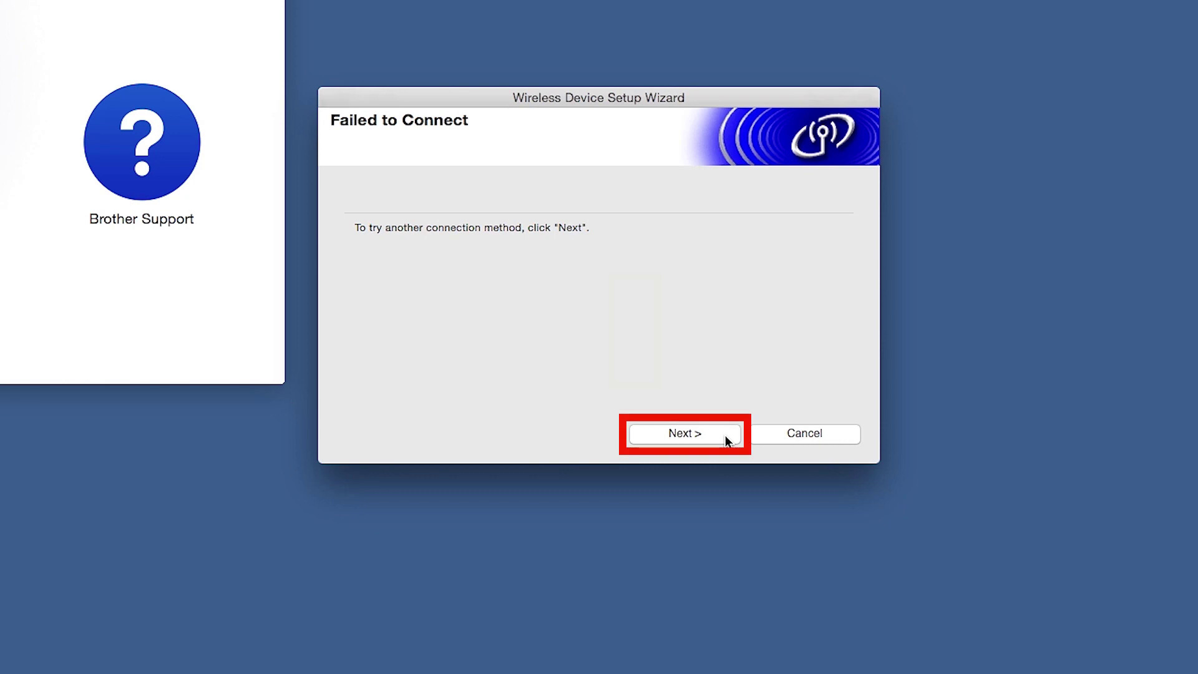
- Pick another method with no USB cable and confirm the network name and password were checked
{"action": "left_click", "coordinate": [725, 440]}
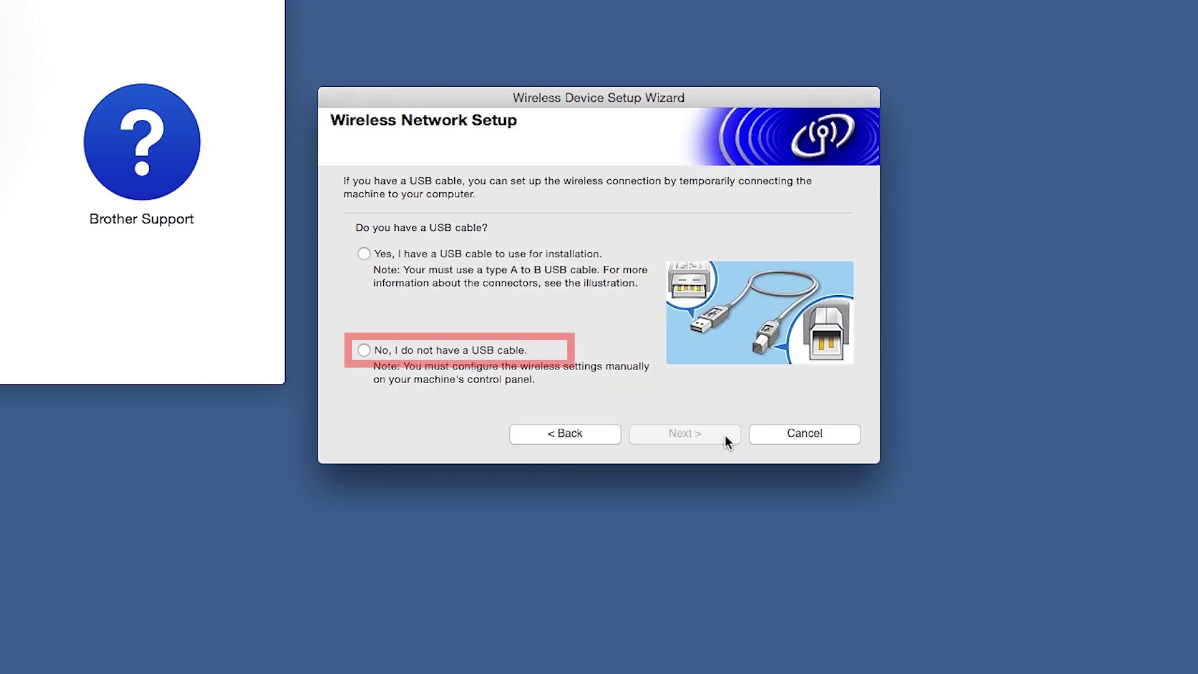
{"action": "left_click", "coordinate": [364, 350]}
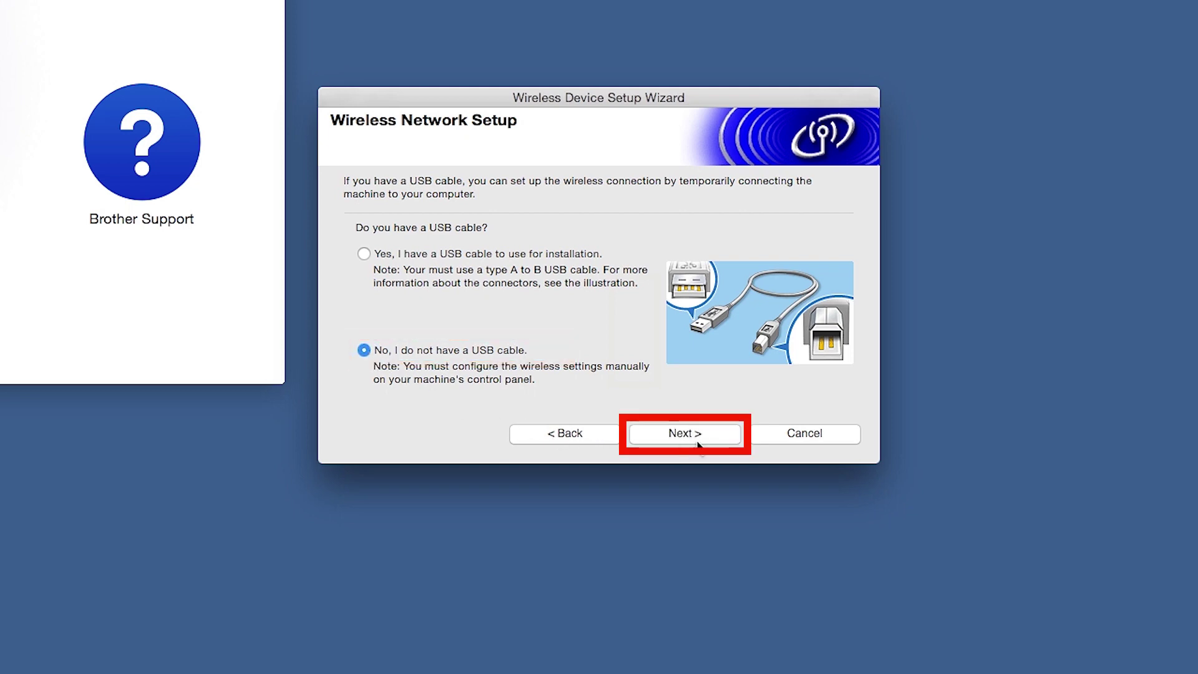
{"action": "left_click", "coordinate": [716, 436]}
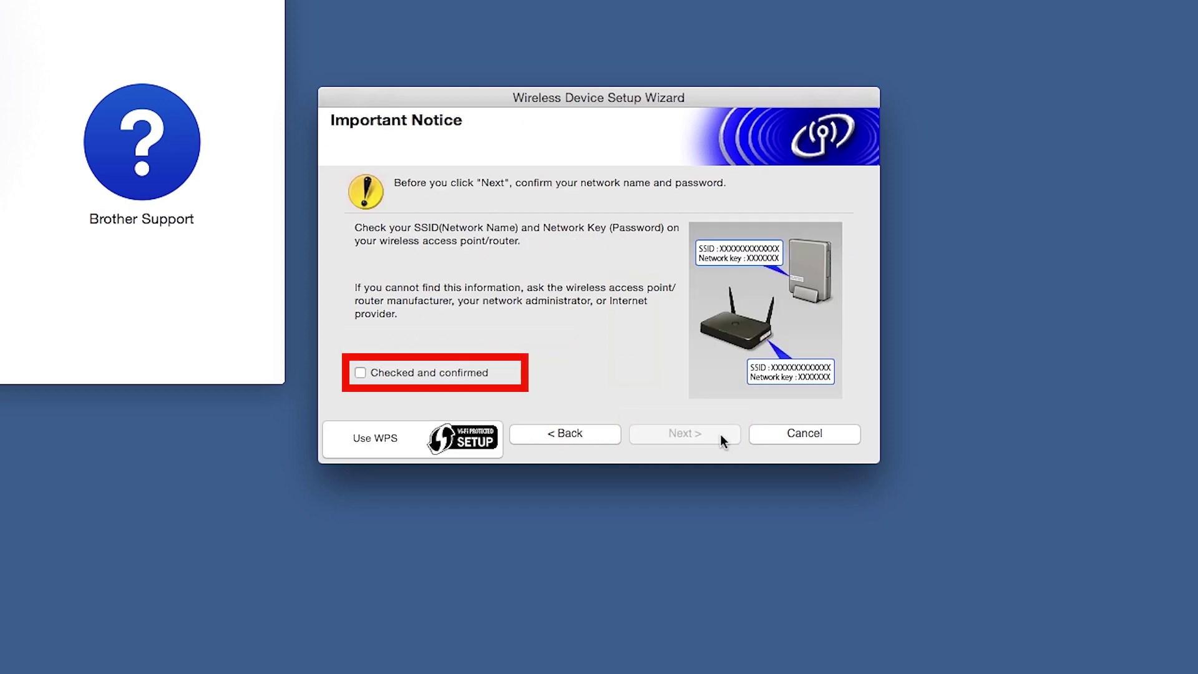
{"action": "left_click", "coordinate": [360, 371]}
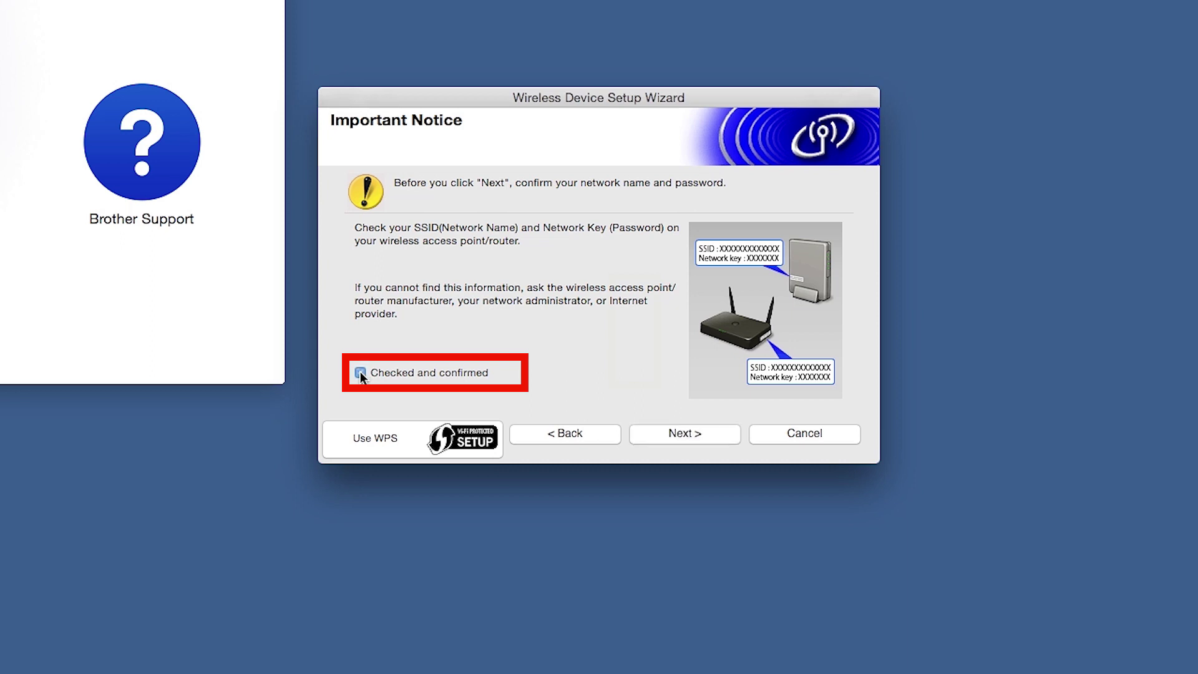
{"action": "left_click", "coordinate": [721, 436]}
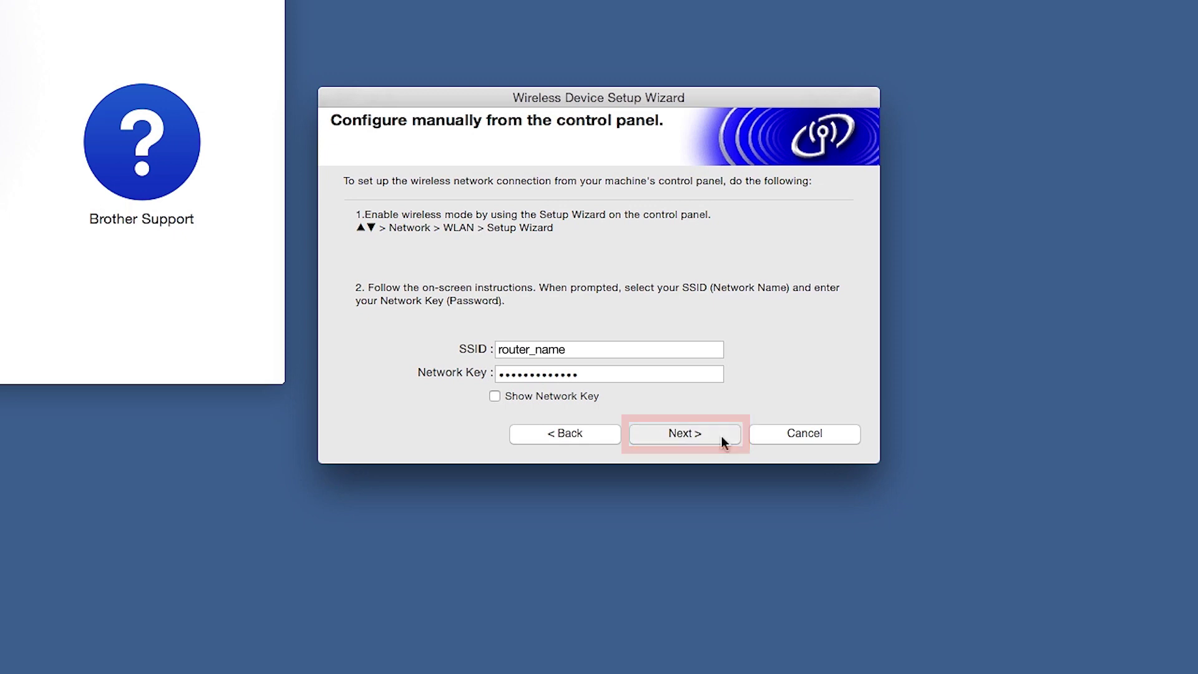
- Confirm the machine's screen shows Connected and complete the WLAN configuration
{"action": "left_click", "coordinate": [722, 438]}
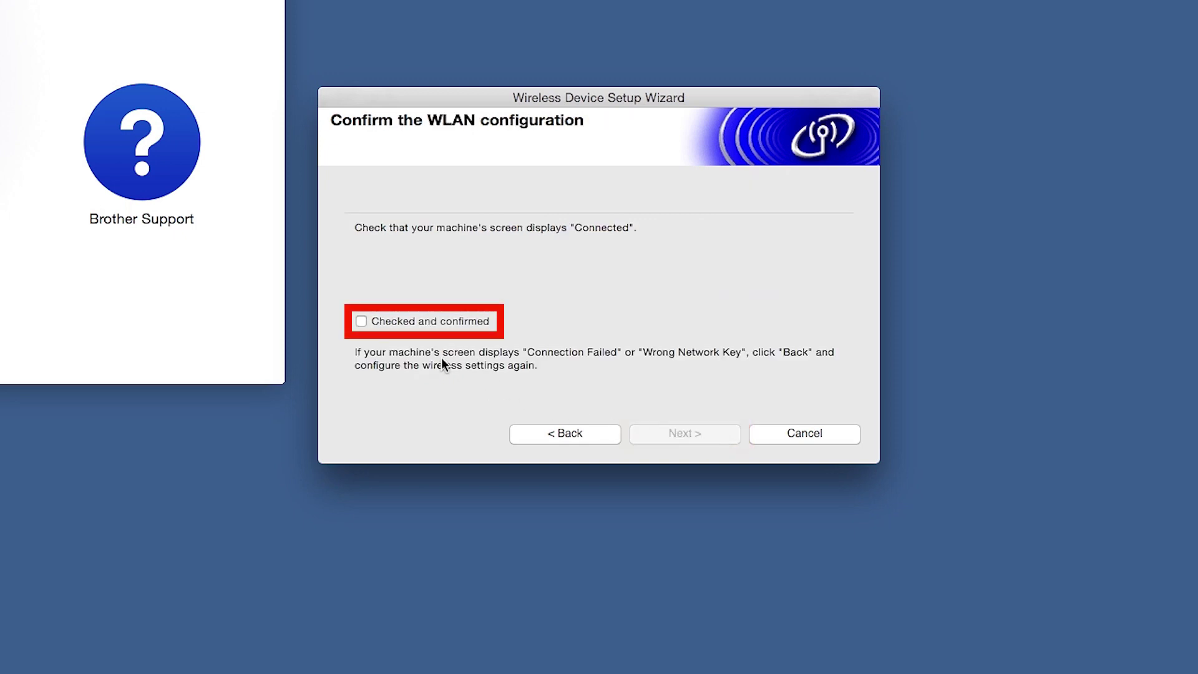
{"action": "left_click", "coordinate": [361, 321]}
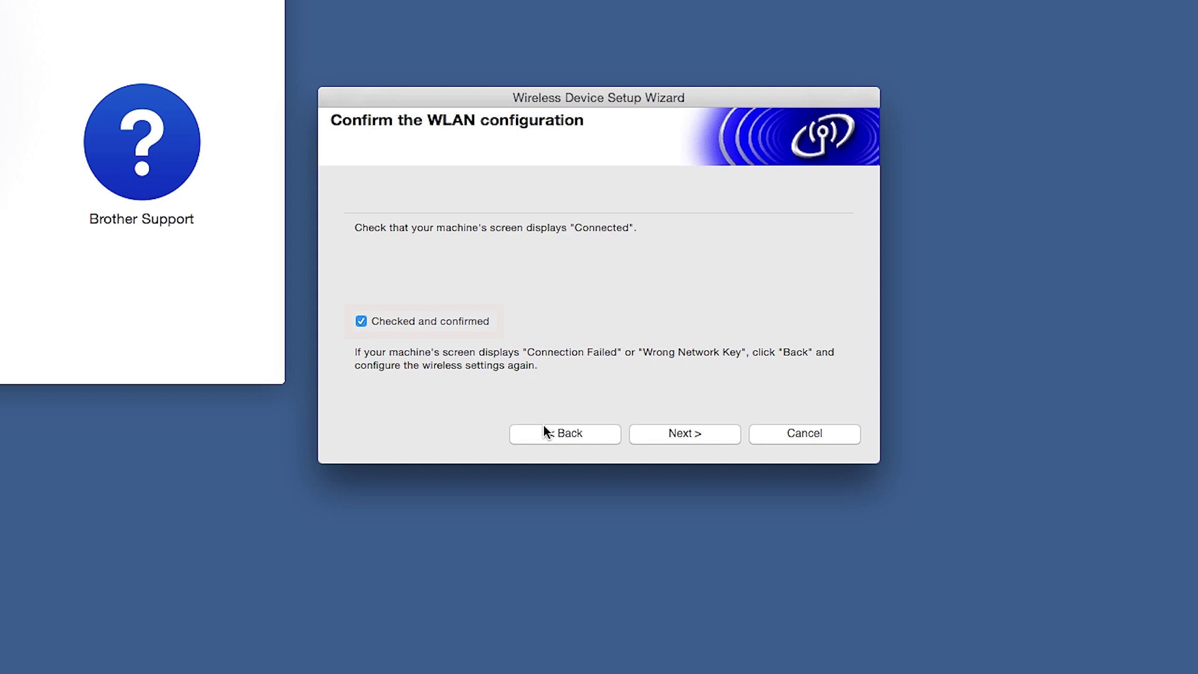
{"action": "left_click", "coordinate": [721, 443]}
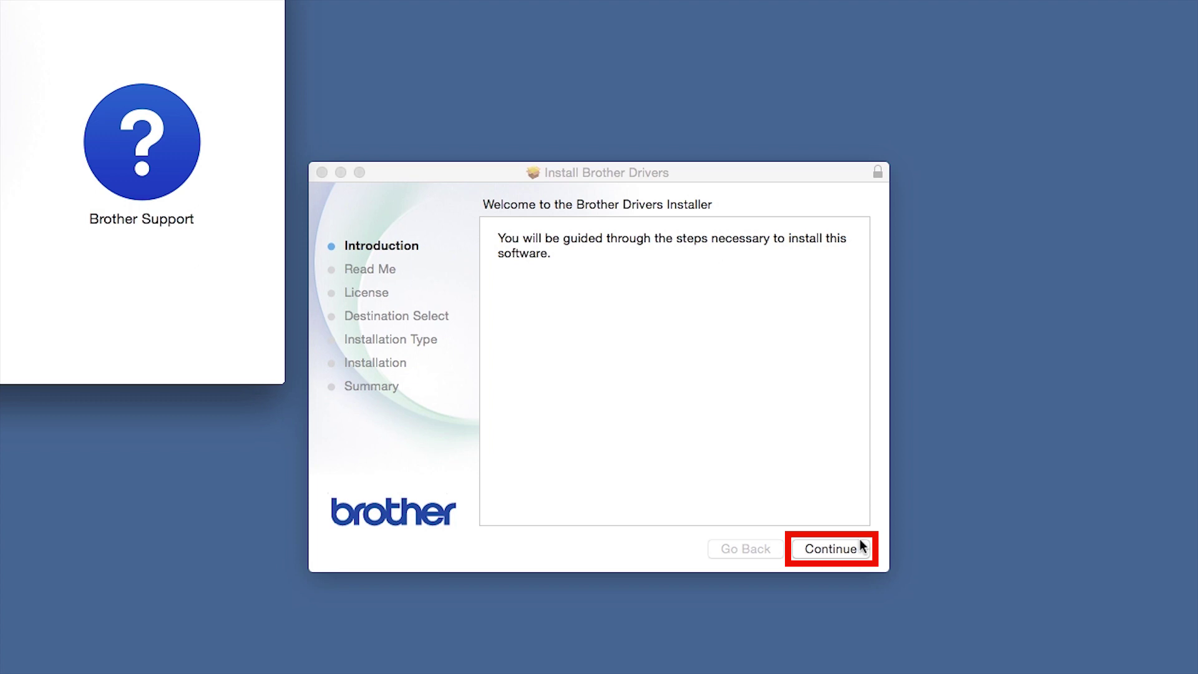
- Get past the installer introduction and Read Me, and agree to the software license
{"action": "left_click", "coordinate": [862, 552]}
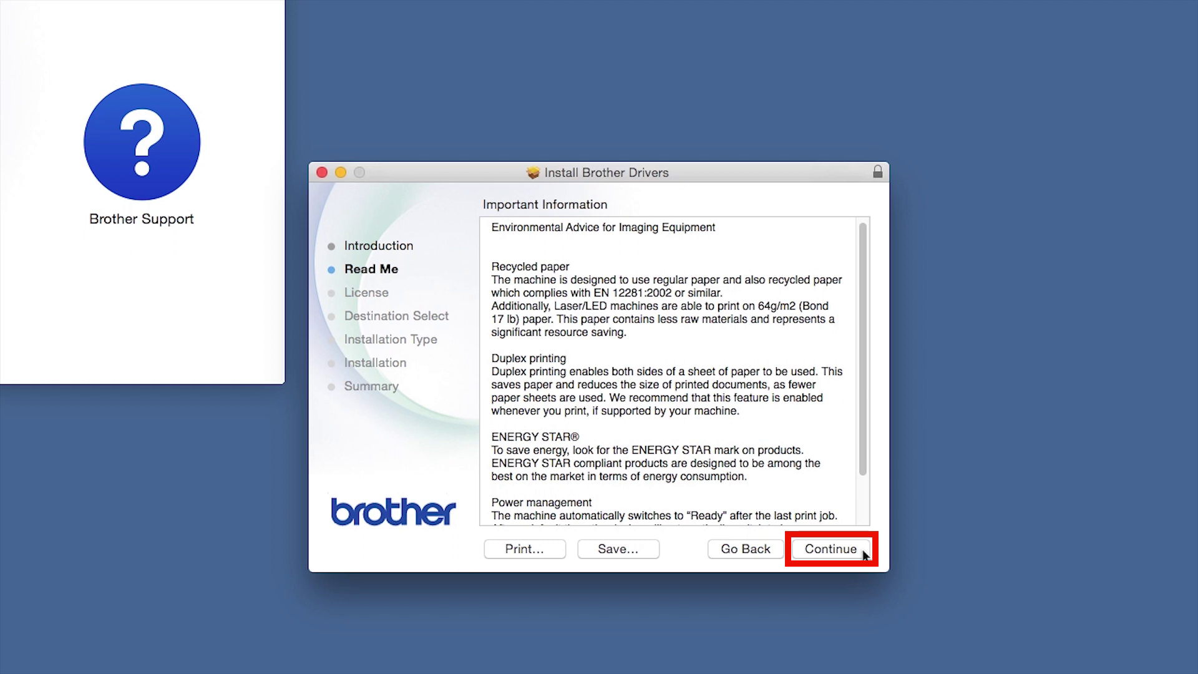
{"action": "left_click", "coordinate": [864, 553]}
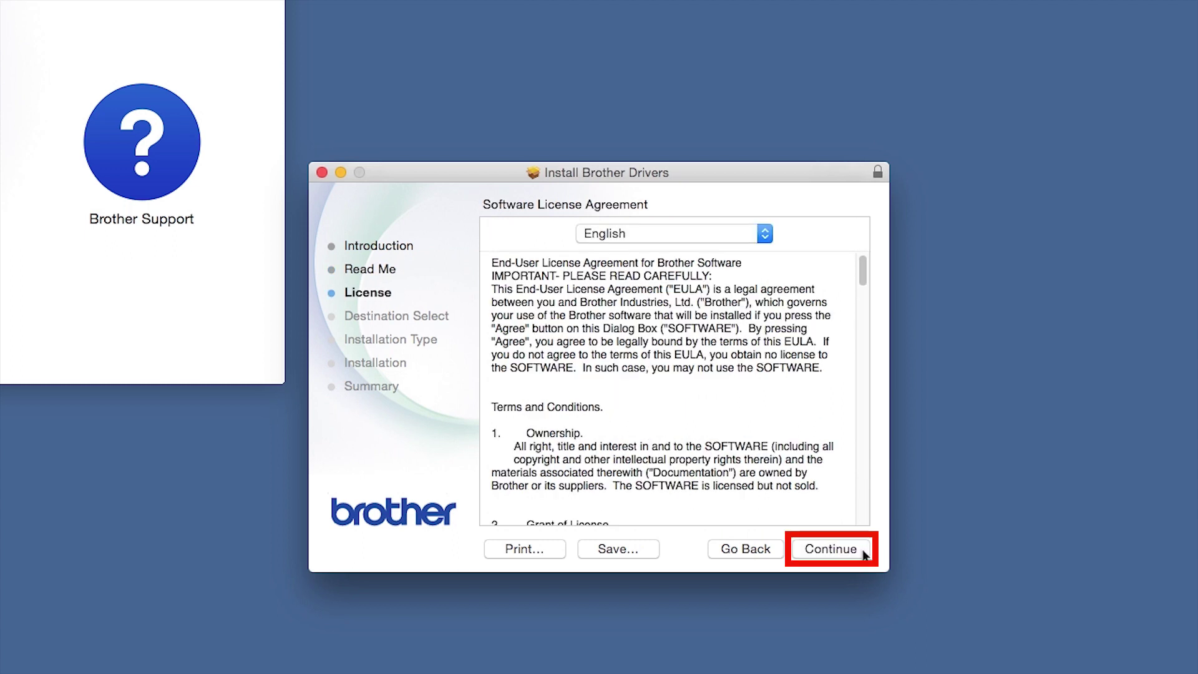
{"action": "left_click", "coordinate": [861, 552]}
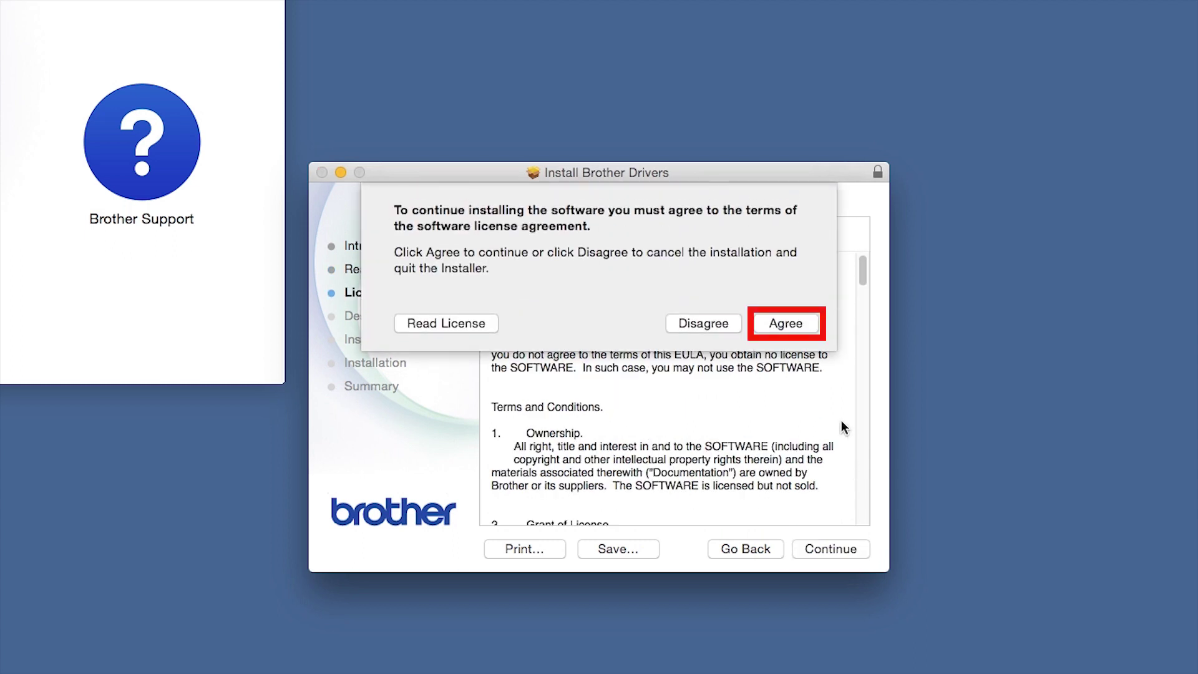
{"action": "left_click", "coordinate": [814, 326]}
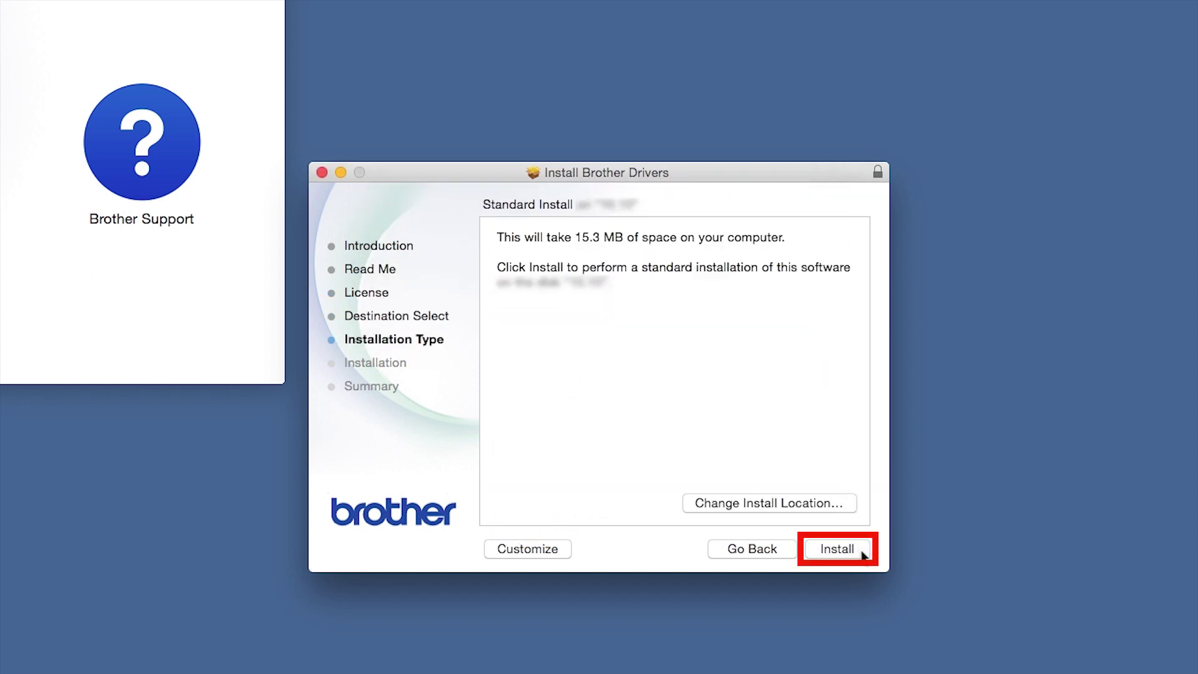
- Run the standard driver installation, authorize it with the password, and close the installer
{"action": "left_click", "coordinate": [843, 549]}
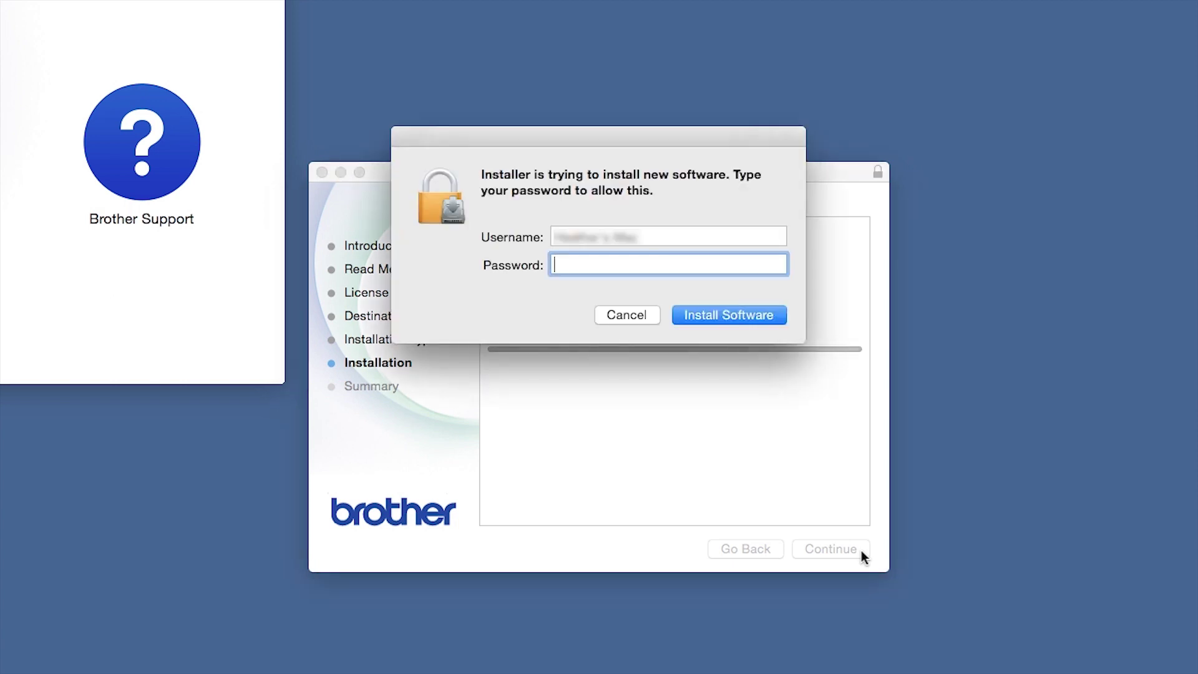
{"action": "type", "text": "•••••••"}
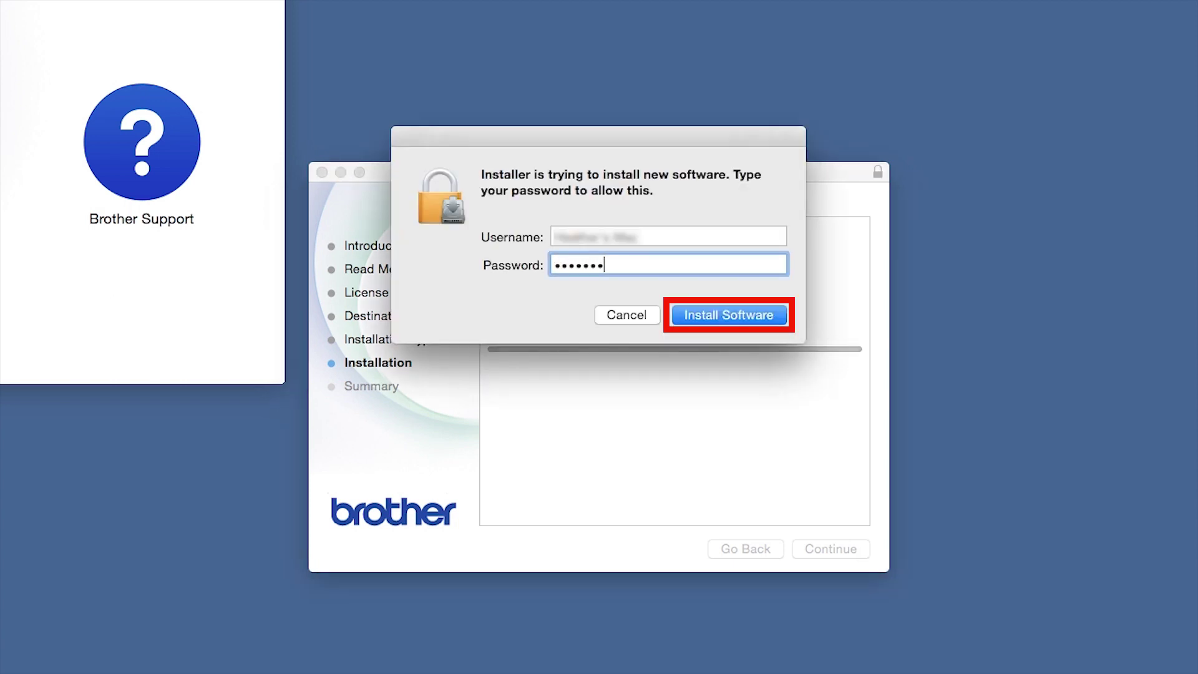
{"action": "key", "text": "Return"}
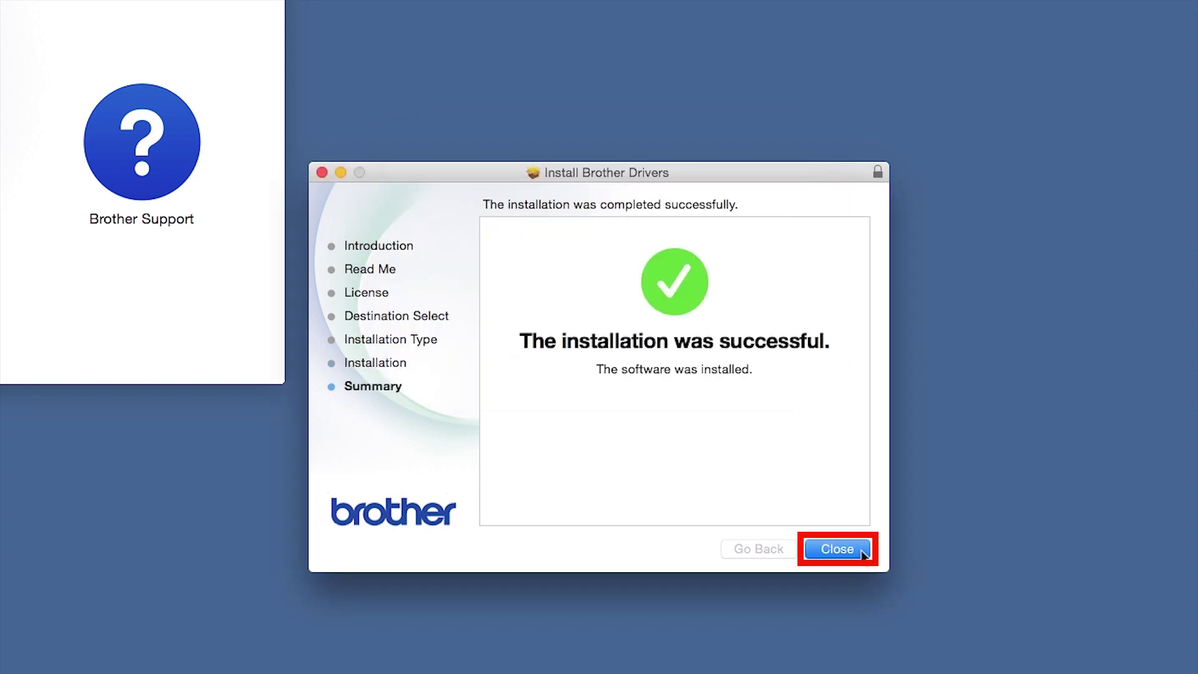
{"action": "left_click", "coordinate": [863, 550]}
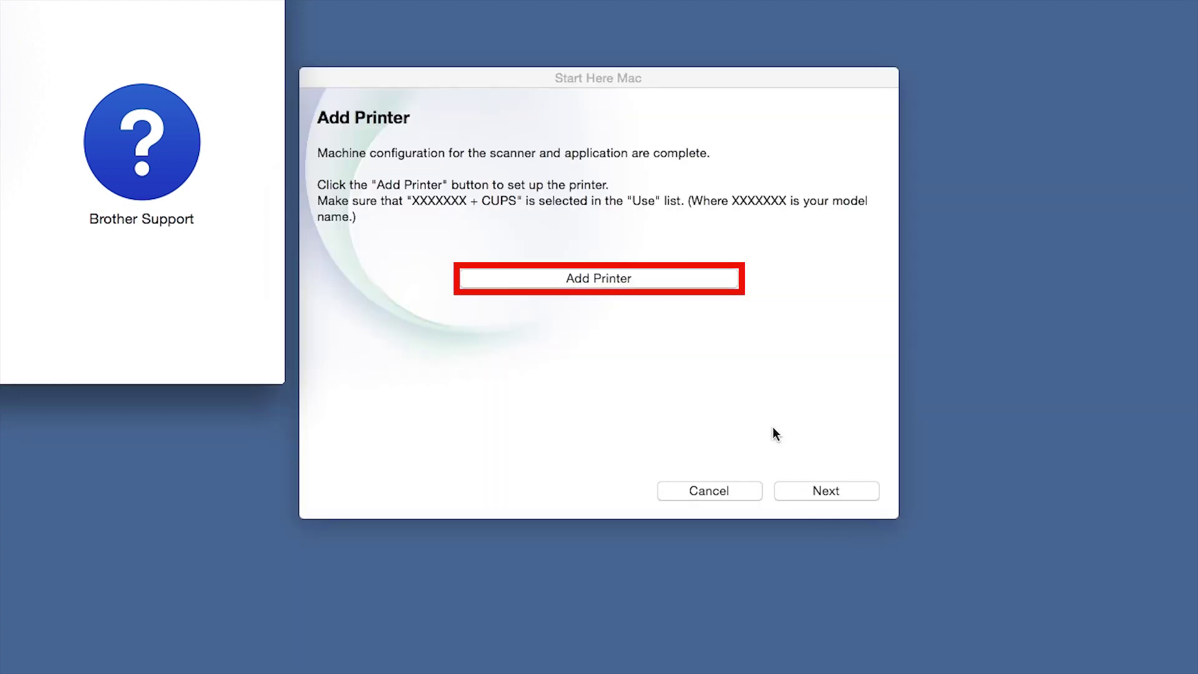
- Add the Brother series printer to macOS using its Brother CUPS driver
{"action": "left_click", "coordinate": [723, 289]}
{"action": "left_click_drag", "start_coordinate": [565, 351], "coordinate": [565, 402]}
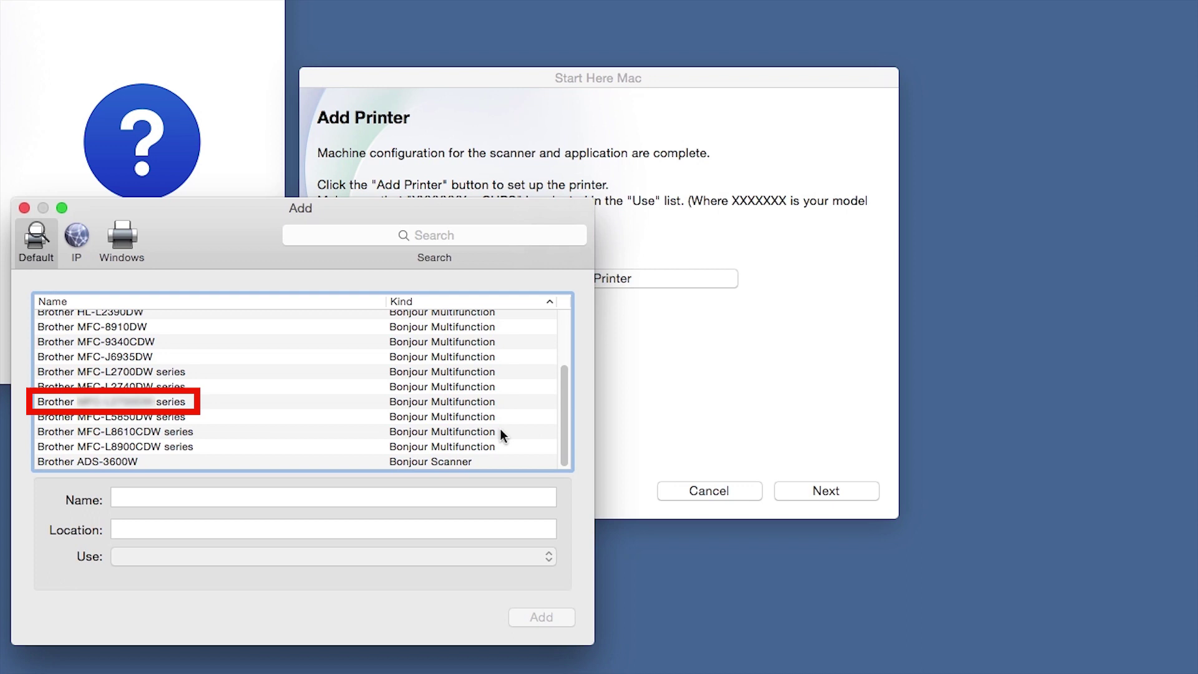
{"action": "left_click", "coordinate": [245, 403]}
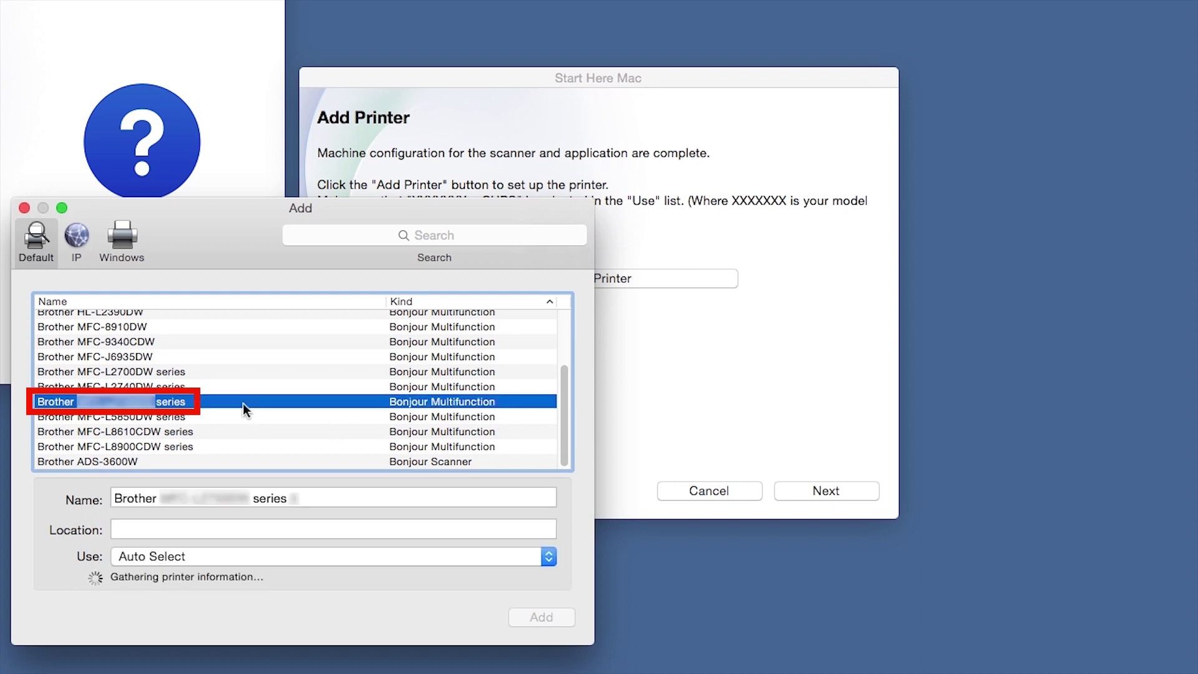
{"action": "left_click", "coordinate": [549, 558]}
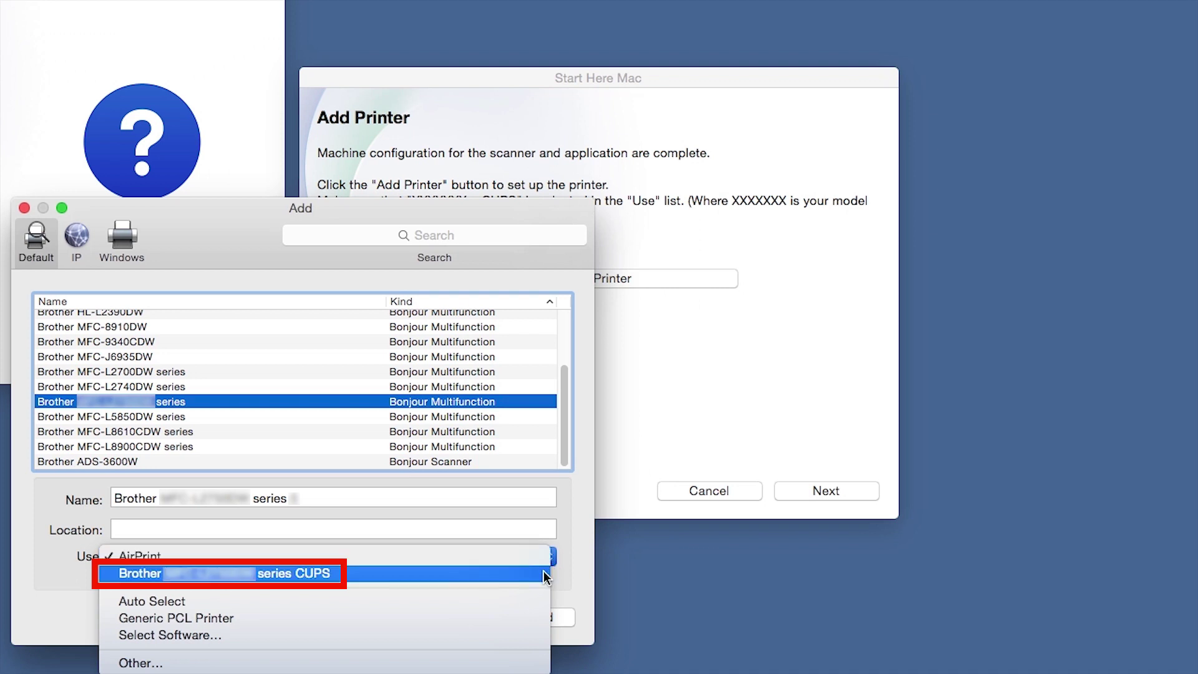
{"action": "left_click", "coordinate": [543, 572]}
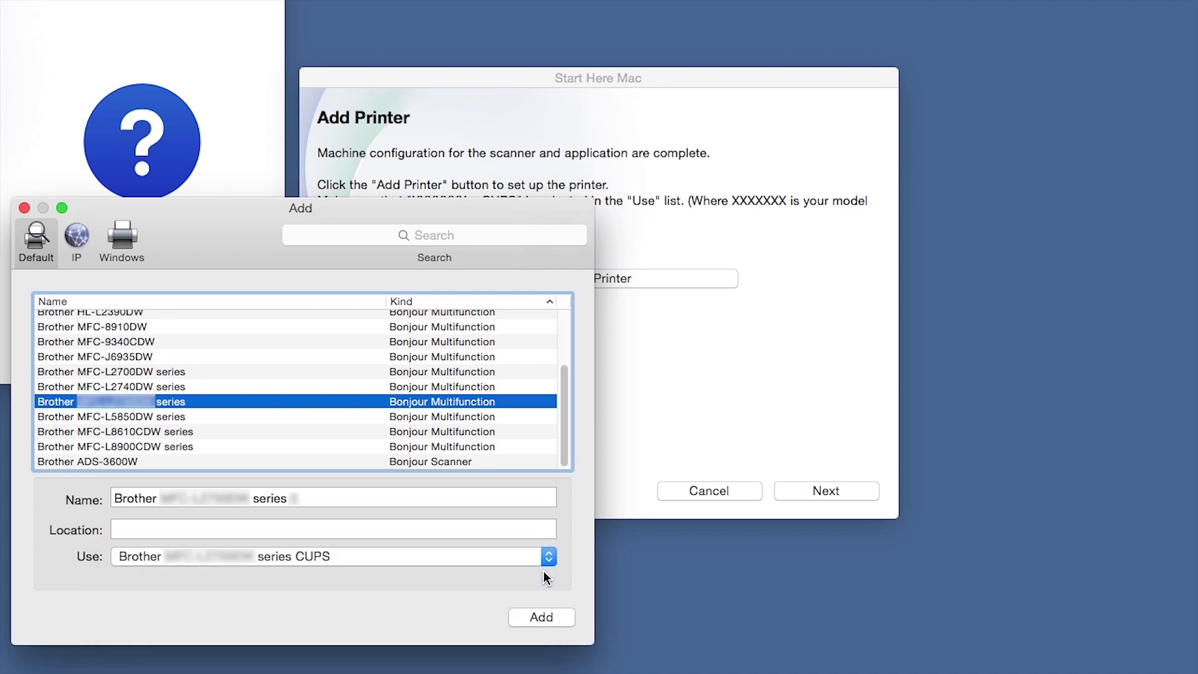
{"action": "left_click", "coordinate": [564, 618]}
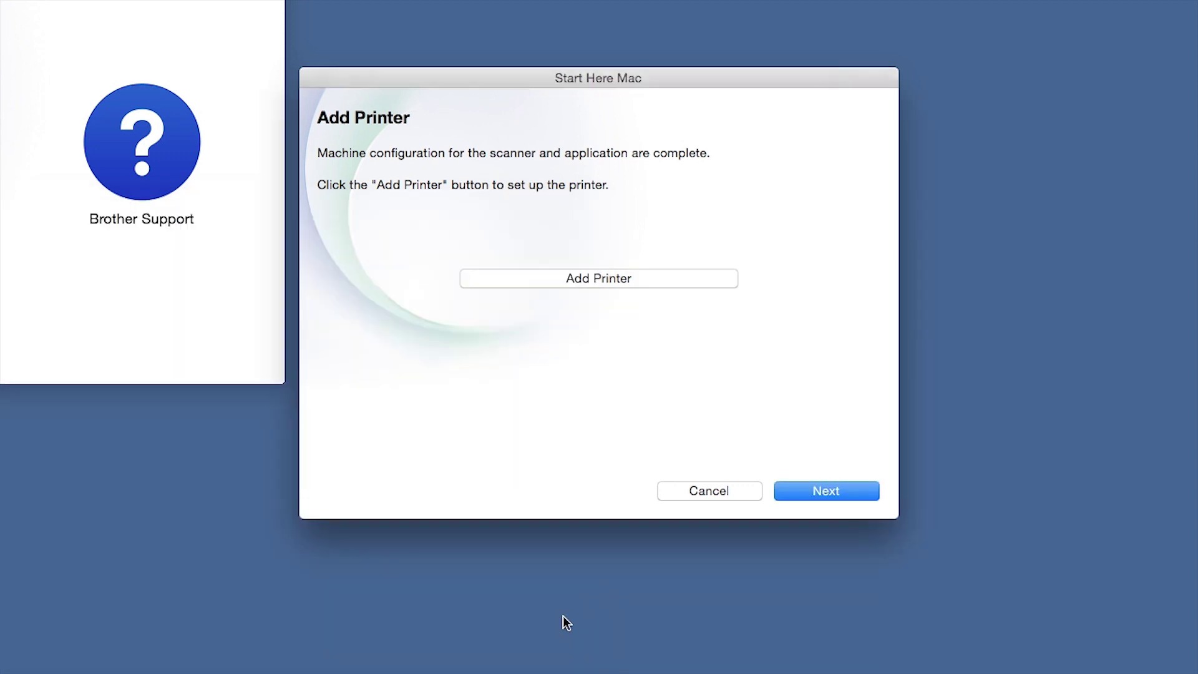
{"action": "left_click", "coordinate": [858, 495]}
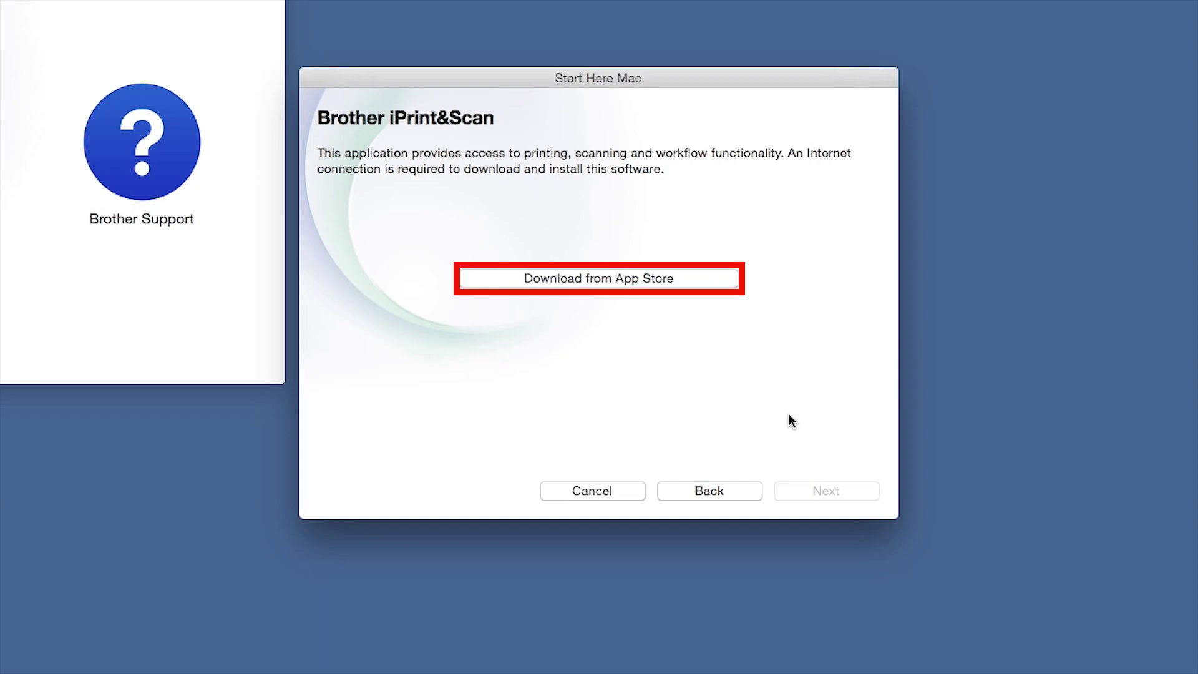
- Open iPrint&Scan in the App Store, then get past the iPrint&Scan and Brother Support pages
{"action": "left_click", "coordinate": [717, 278]}
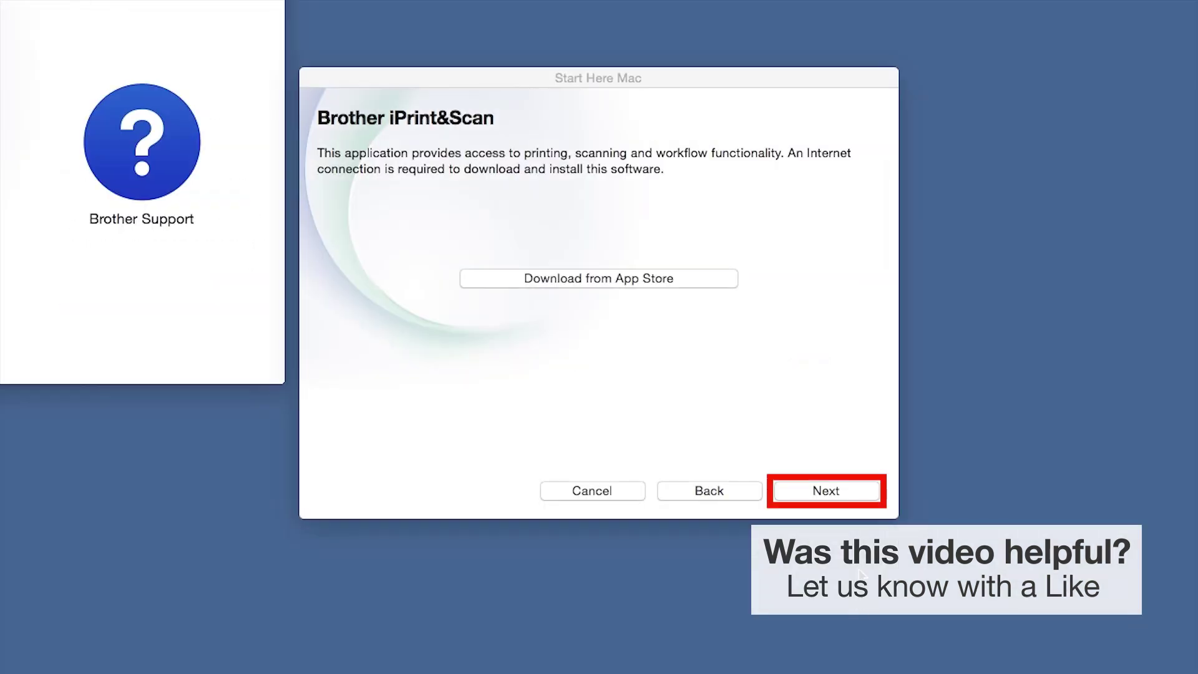
{"action": "left_click", "coordinate": [860, 491]}
{"action": "left_click", "coordinate": [862, 493]}
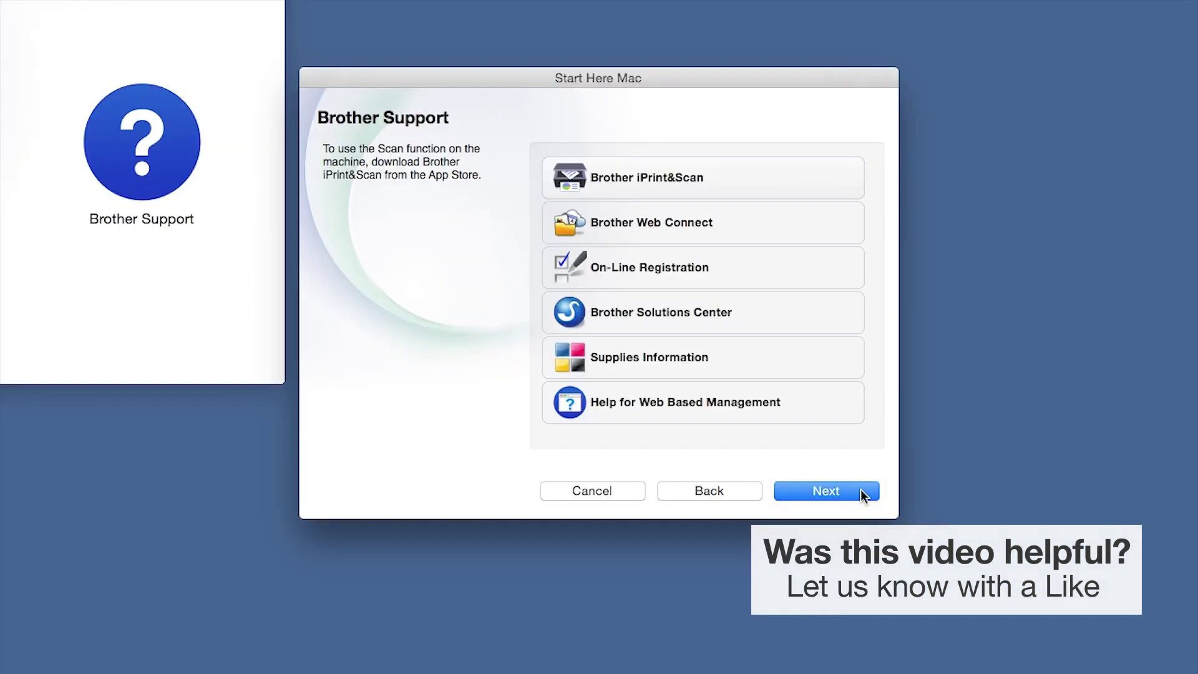
{"action": "left_click", "coordinate": [863, 494]}
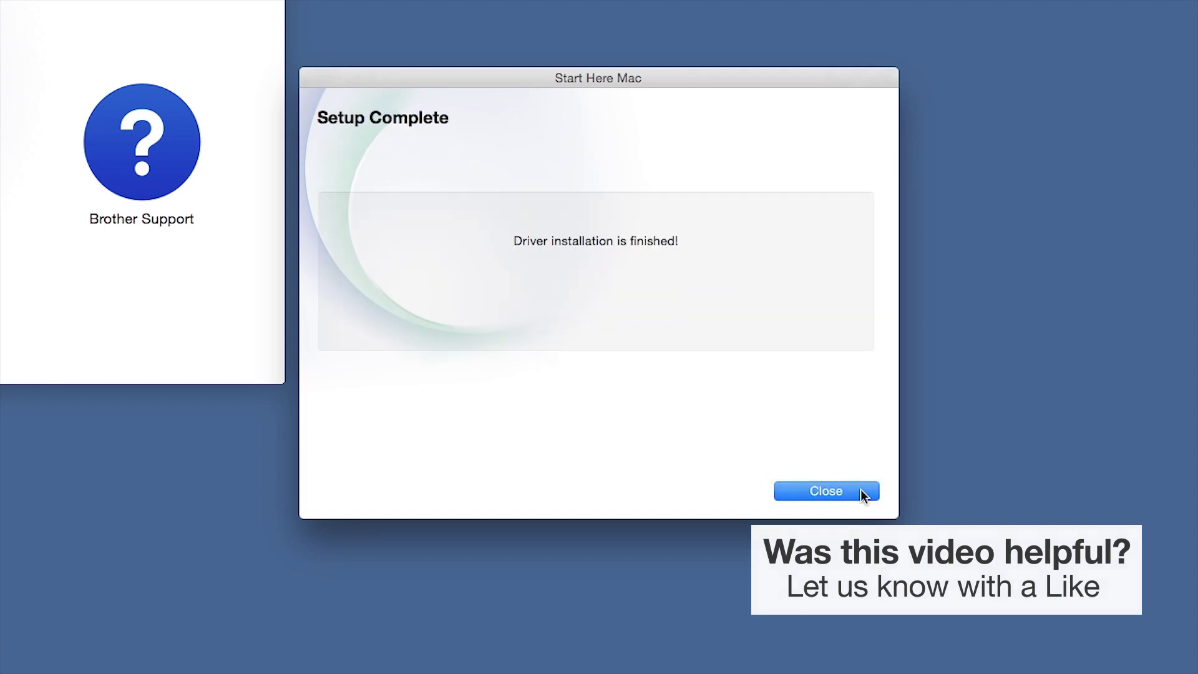